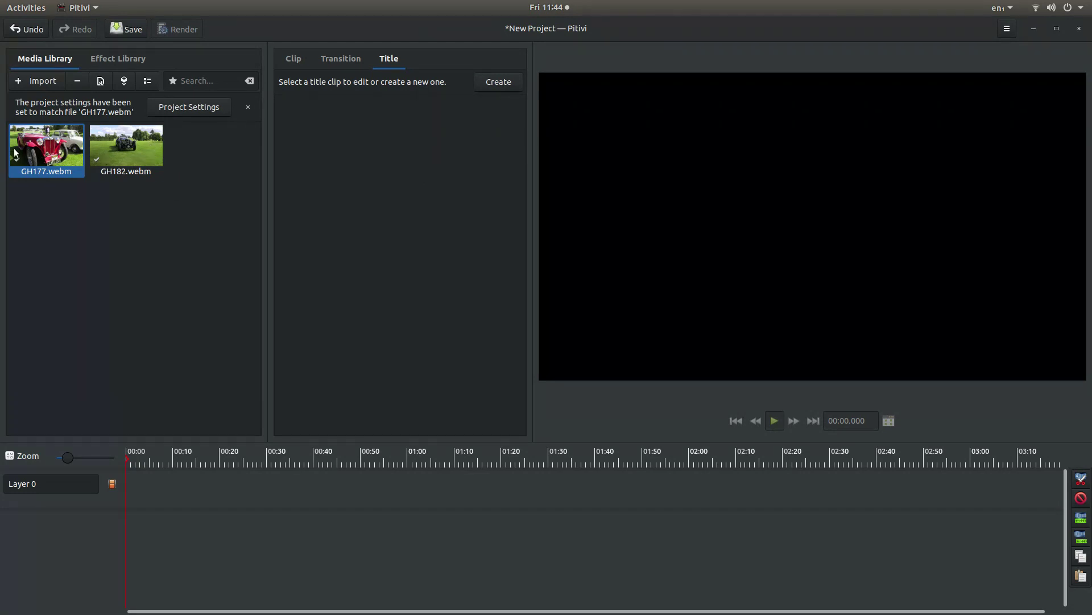
Place GH177.webm at the start of Layer 0 and zoom the timeline in so the clip shows in detail
left_click_drag(35, 145, 133, 501)
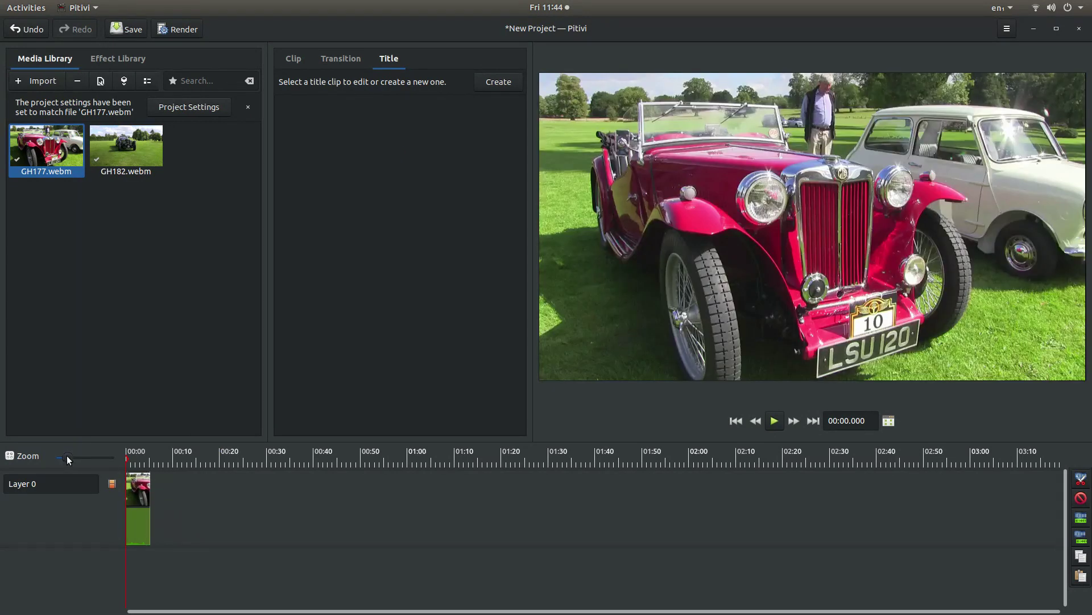
left_click_drag(67, 455, 83, 457)
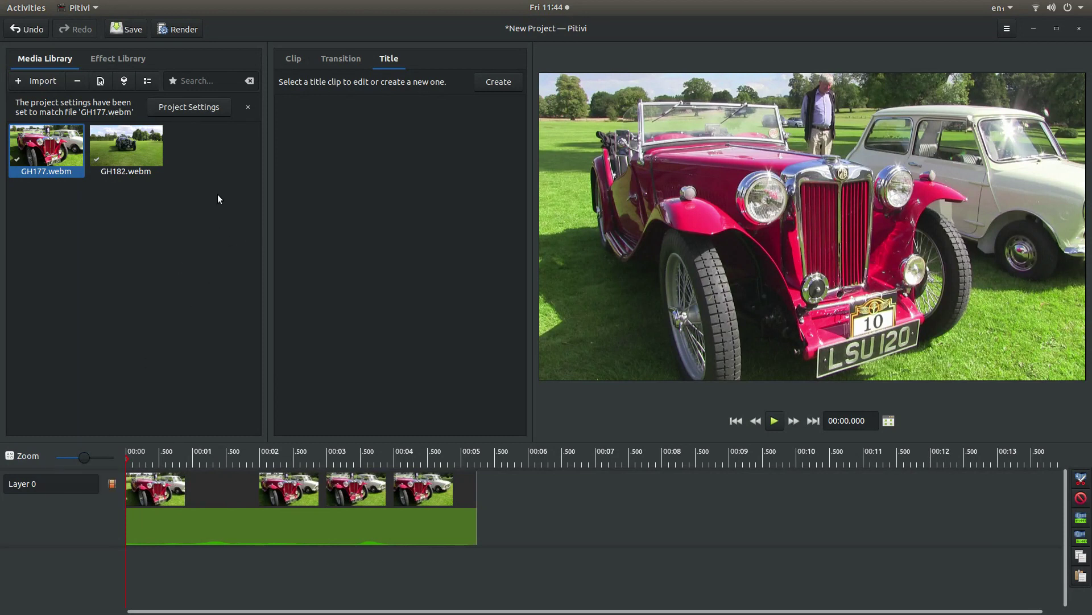
left_click(164, 220)
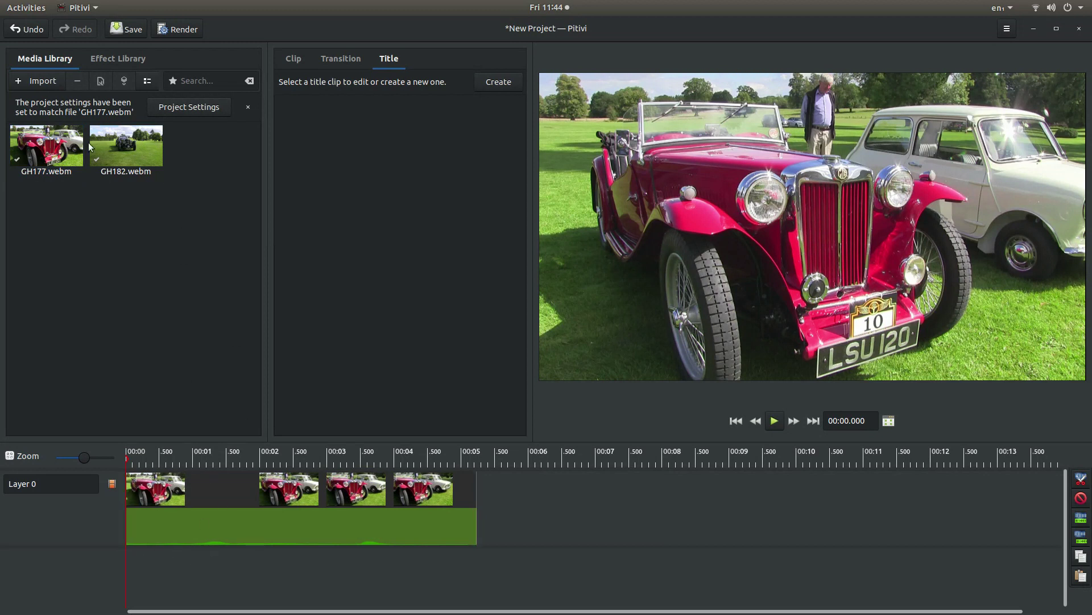
Add GH182.webm on Layer 1 starting at 0:00, trimmed to end around 00:05 like GH177
mouse_move(115, 142)
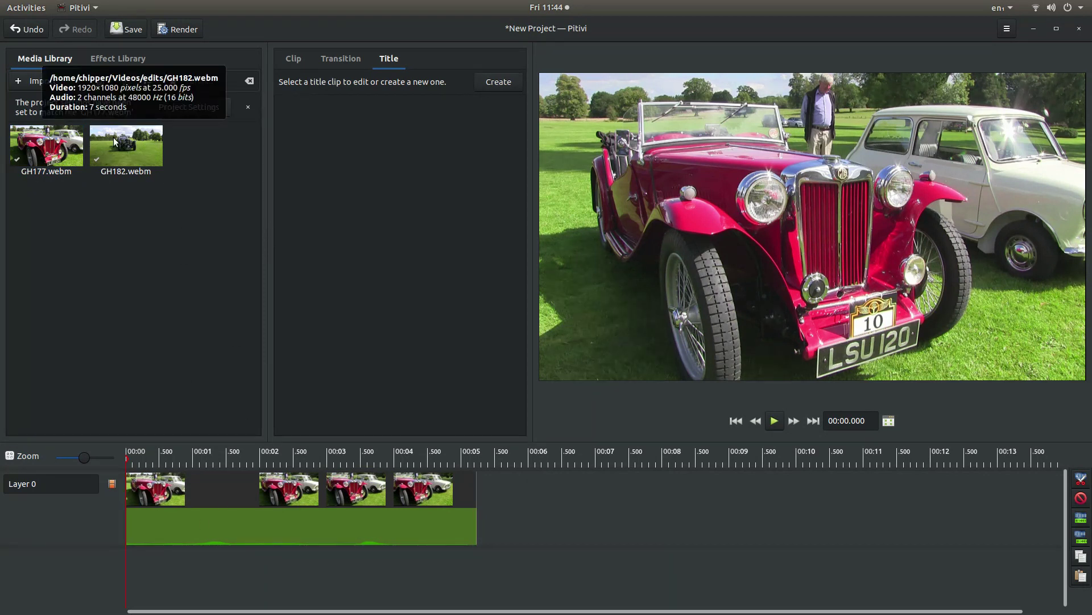
left_click_drag(115, 142, 237, 555)
left_click_drag(357, 575, 297, 585)
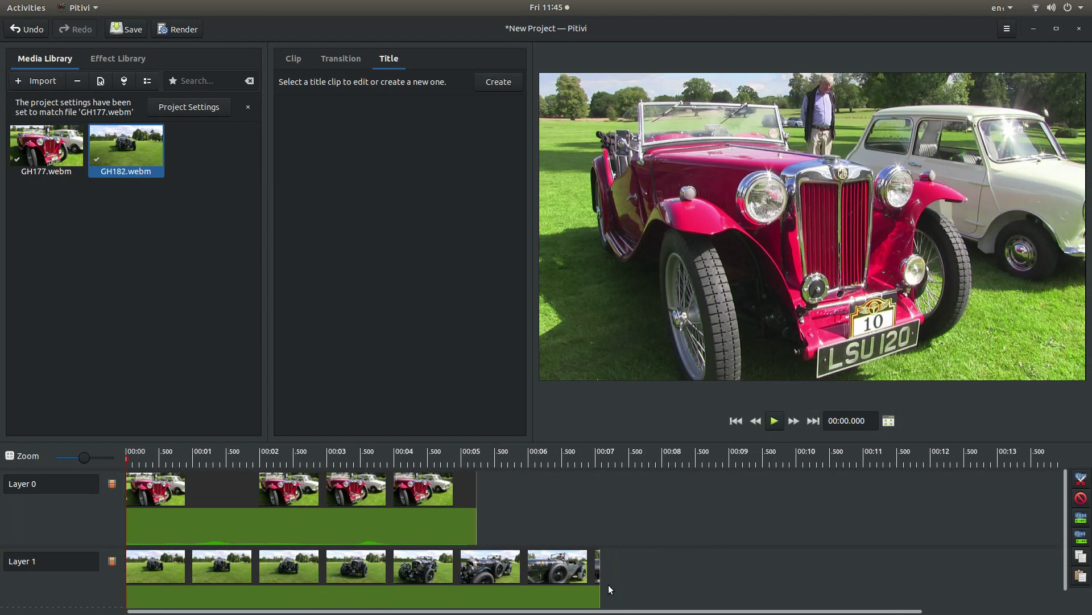
left_click_drag(599, 577, 476, 577)
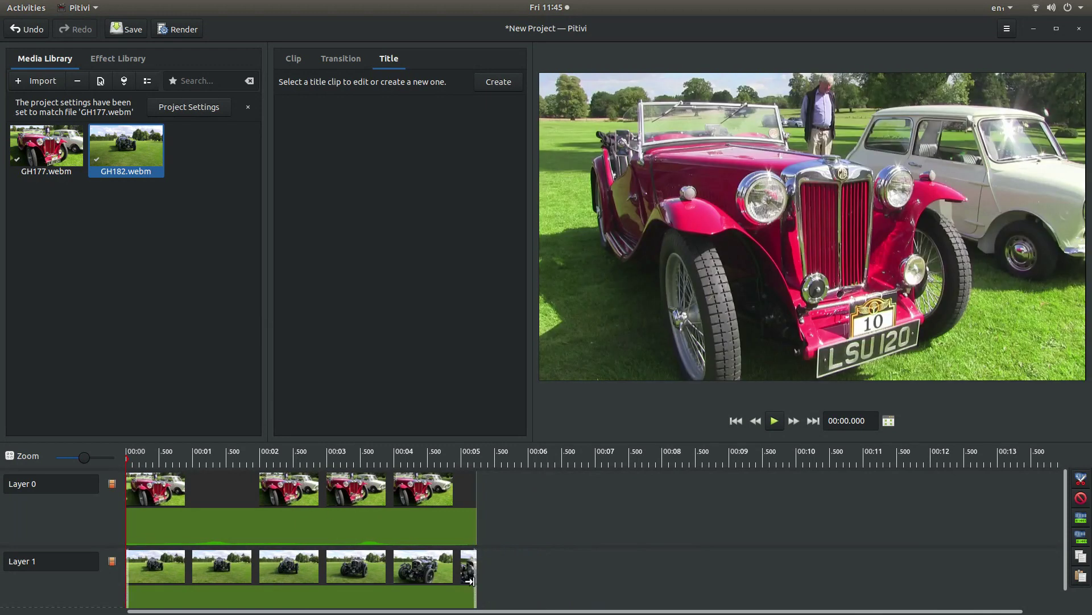
mouse_move(476, 579)
left_mouse_down()
mouse_move(496, 578)
mouse_move(472, 577)
left_mouse_up()
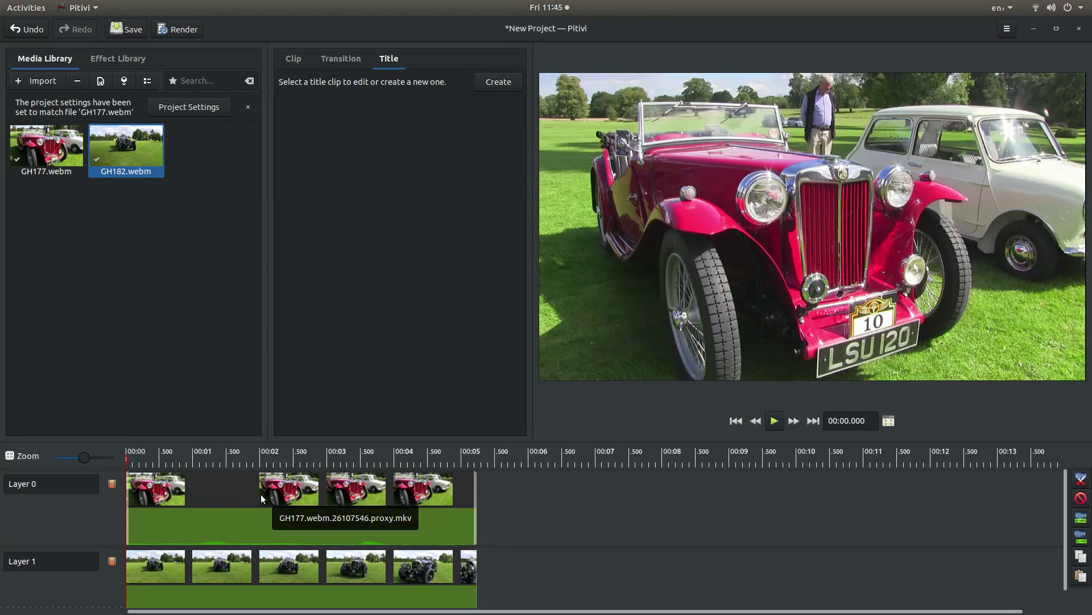
Slide the GH177 clip on Layer 0 to start around 00:02.5, then rewind the playhead to 00:00
left_click(241, 498)
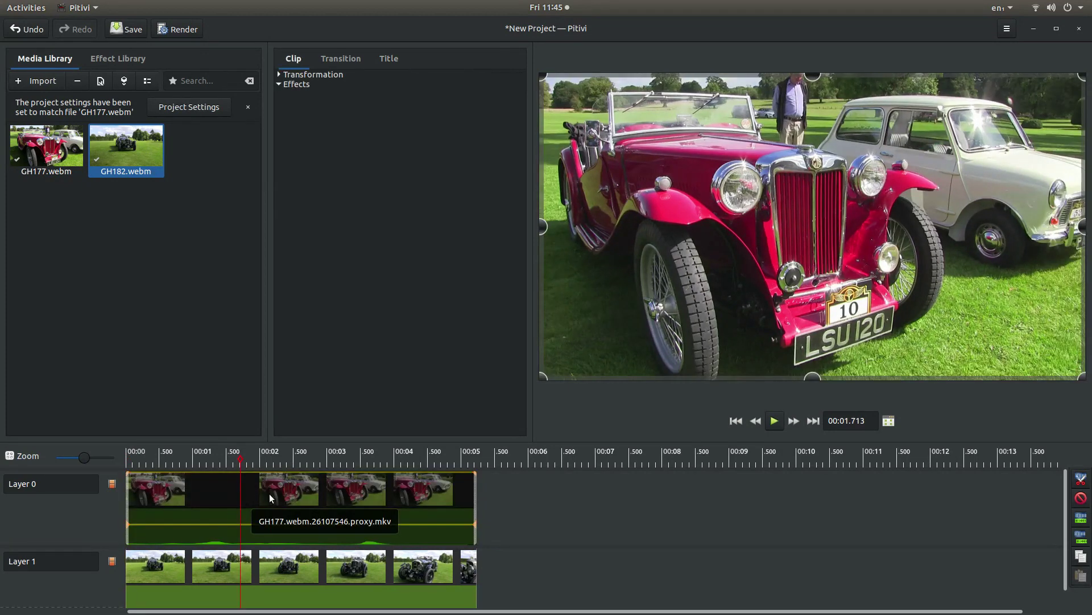
left_click_drag(241, 497, 489, 478)
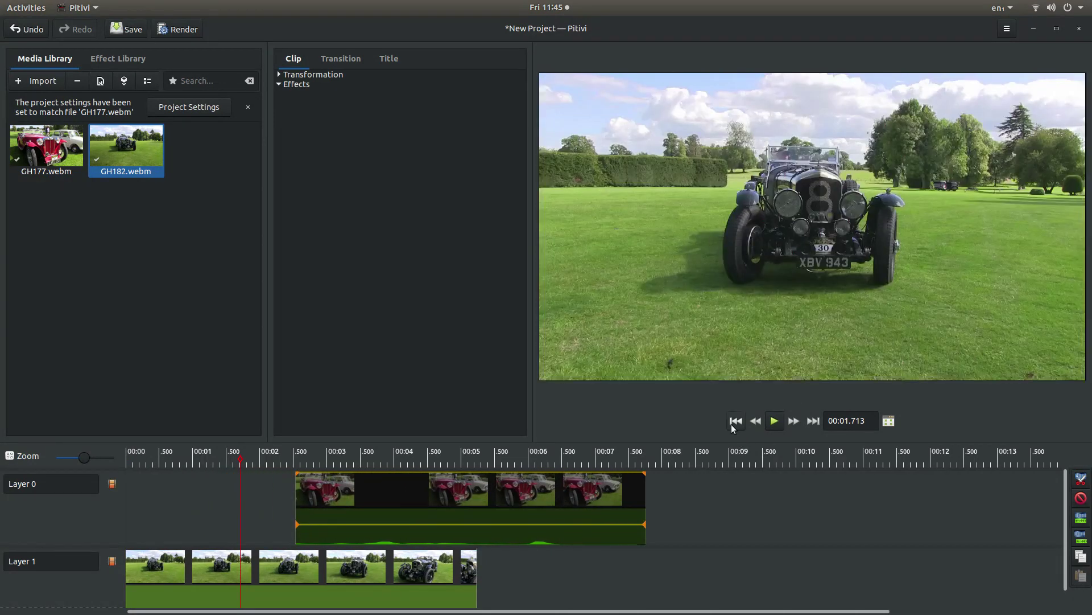
left_click(736, 421)
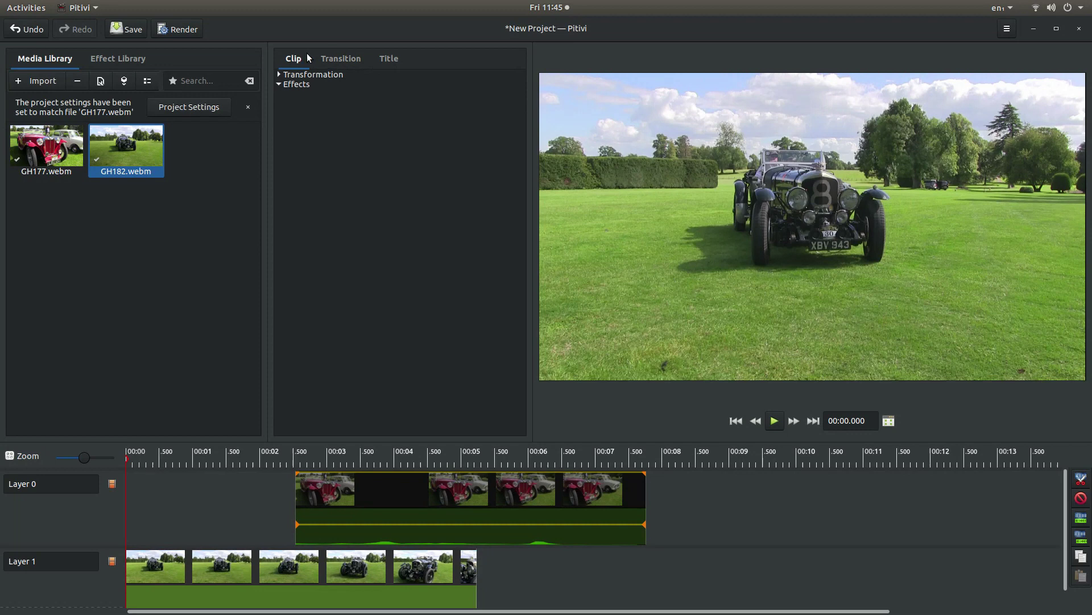
Show the GH182 clip's Transformation values (position 0,0, size 1920×1080) with the playhead at 00:00
left_click(281, 73)
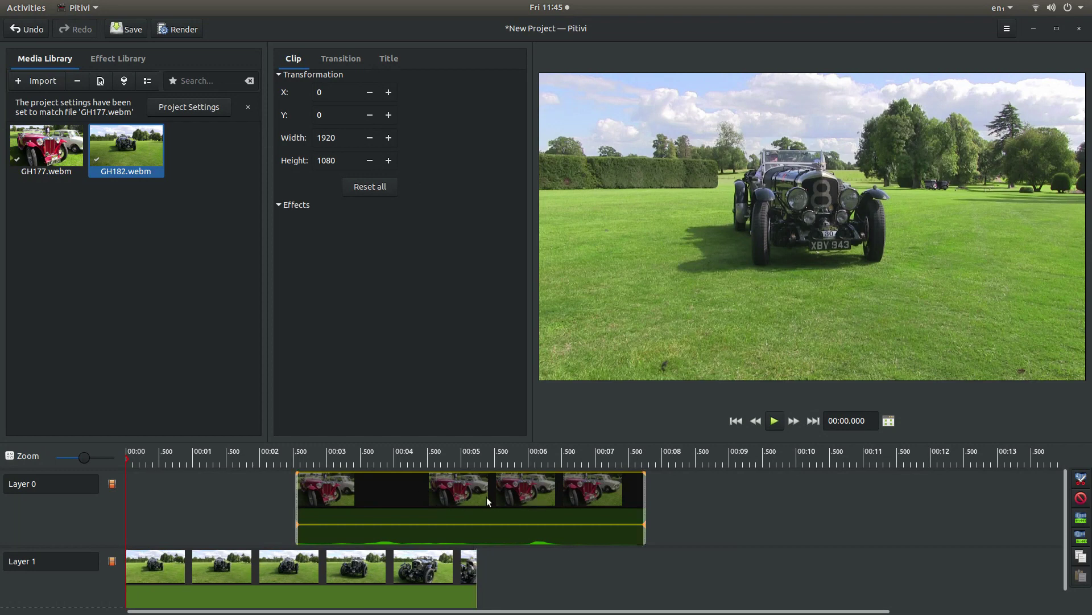
left_click(197, 570)
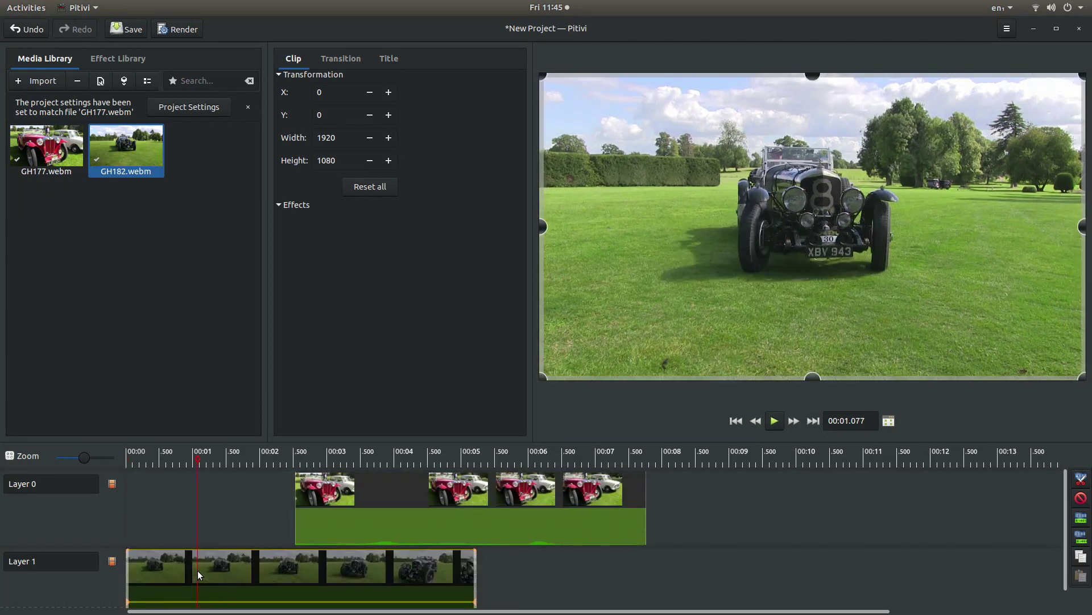
left_click(736, 422)
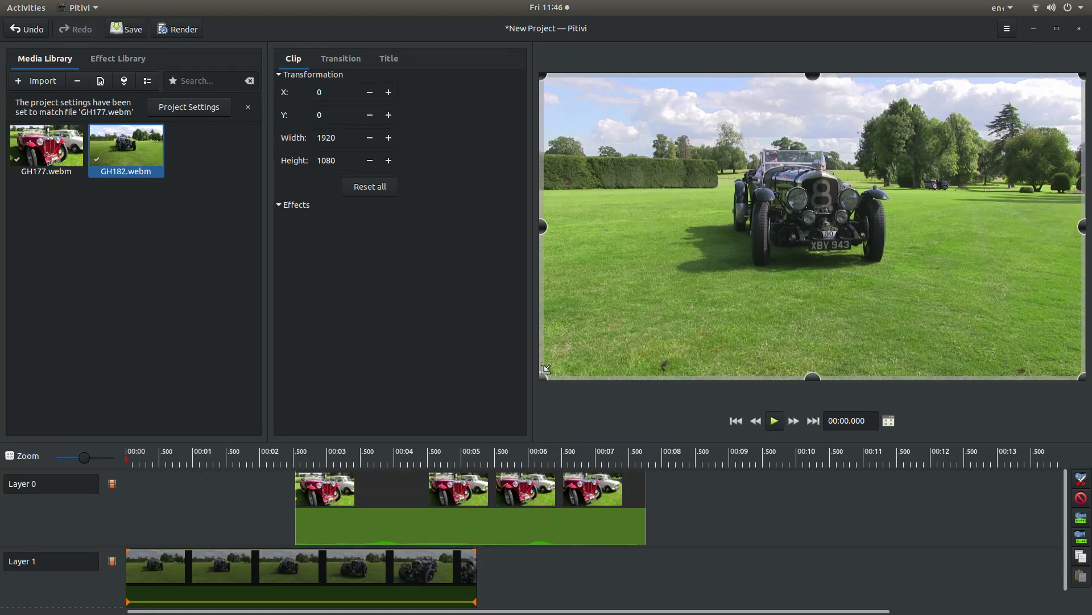
Resize the vintage car clip to 2170×1220 in the viewer and offset it to X -218, Y -38
left_click_drag(545, 369, 613, 340)
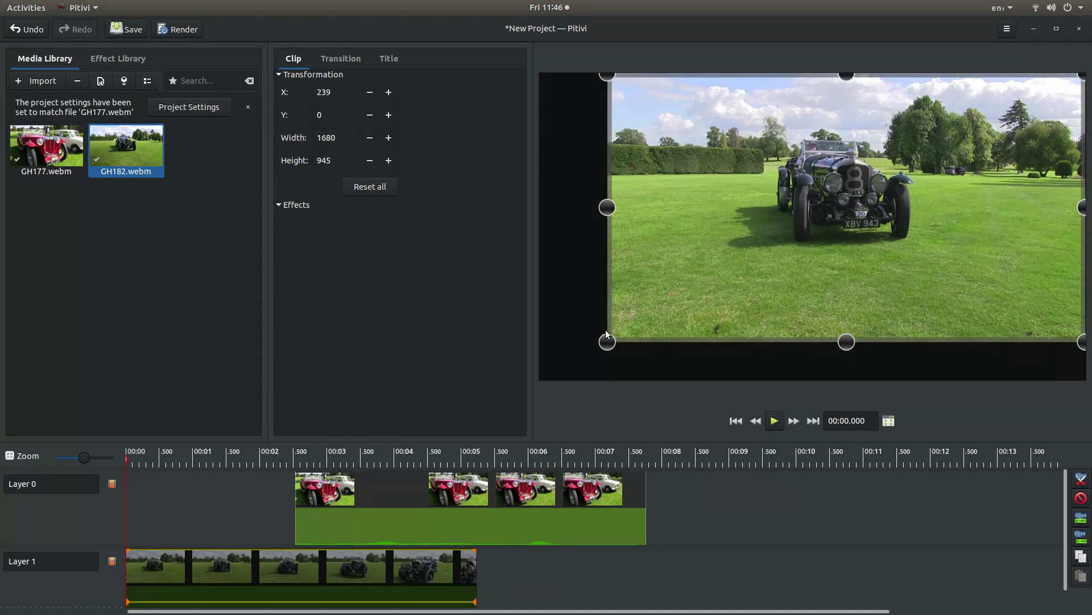
left_click_drag(607, 341, 471, 429)
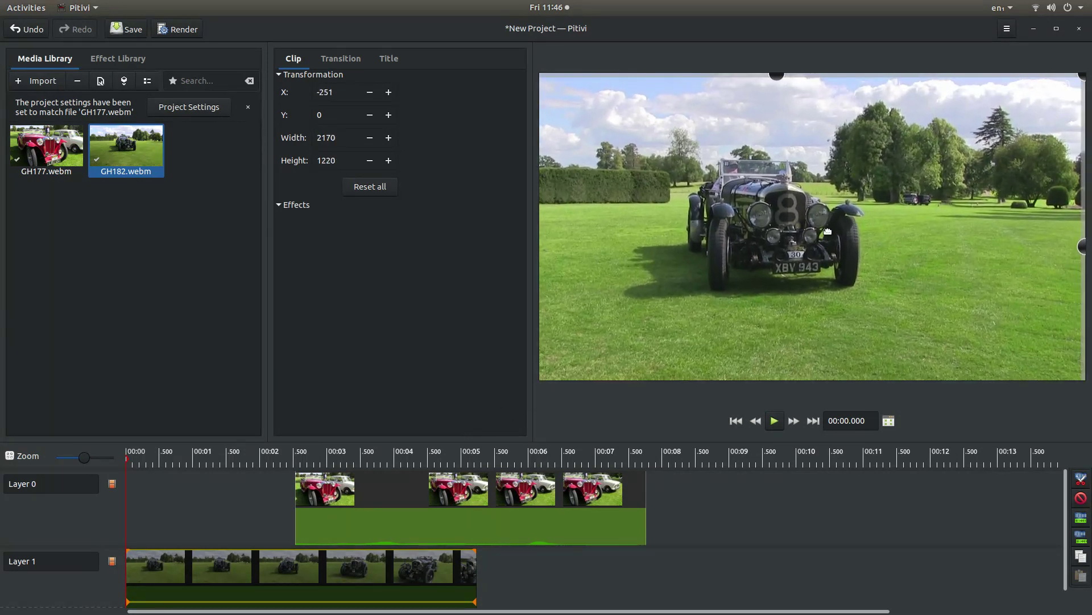
mouse_move(830, 230)
left_mouse_down()
mouse_move(843, 240)
mouse_move(837, 220)
left_mouse_up()
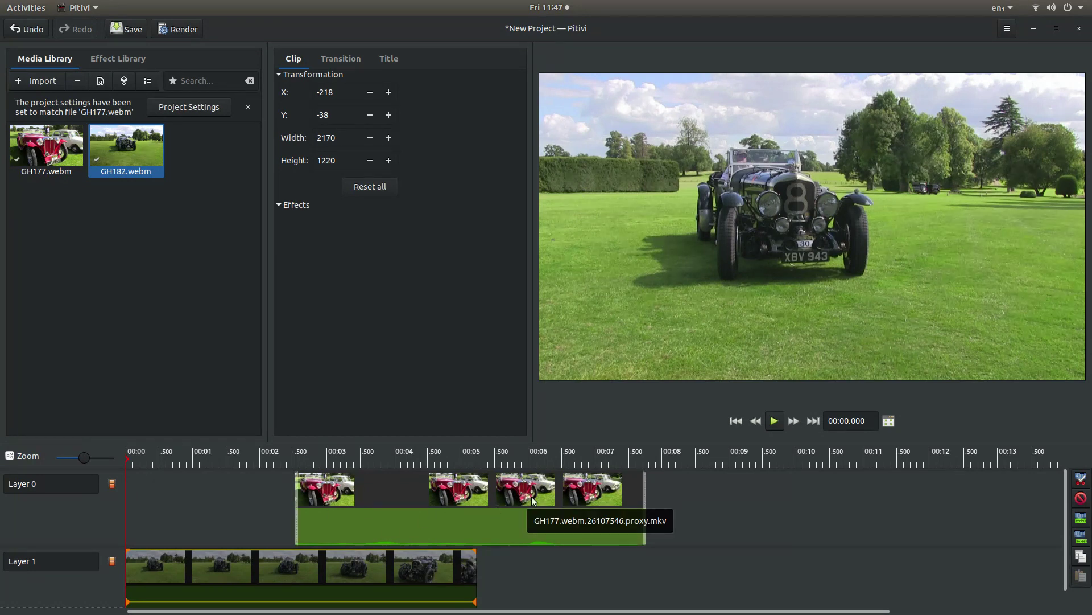
Move GH177 back to 00:00 and select it to display its 1920×1080, 0,0 transform values
left_click_drag(534, 500, 340, 500)
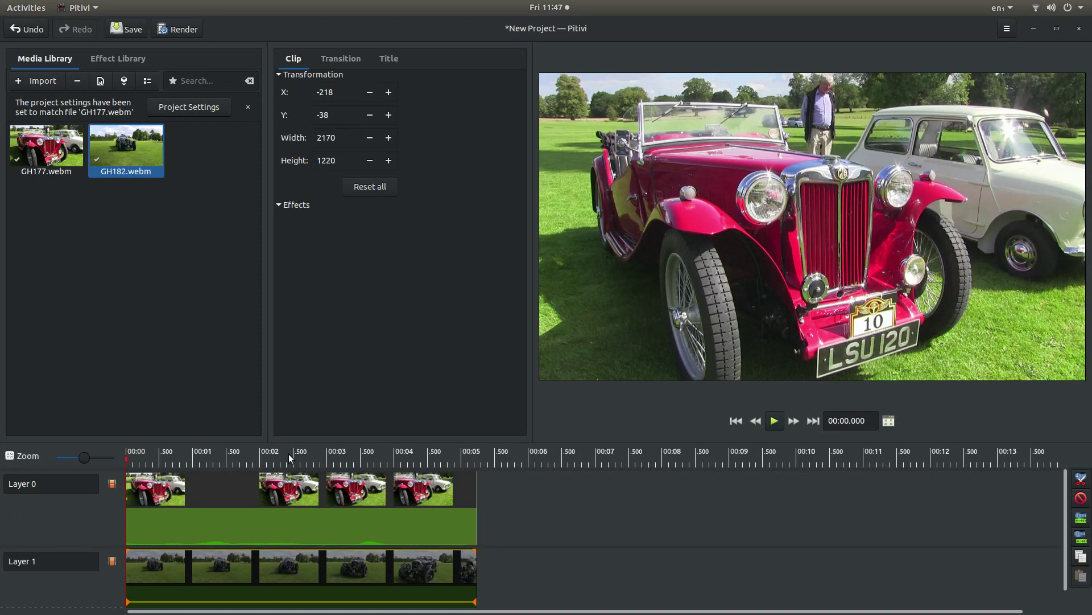
left_click(234, 489)
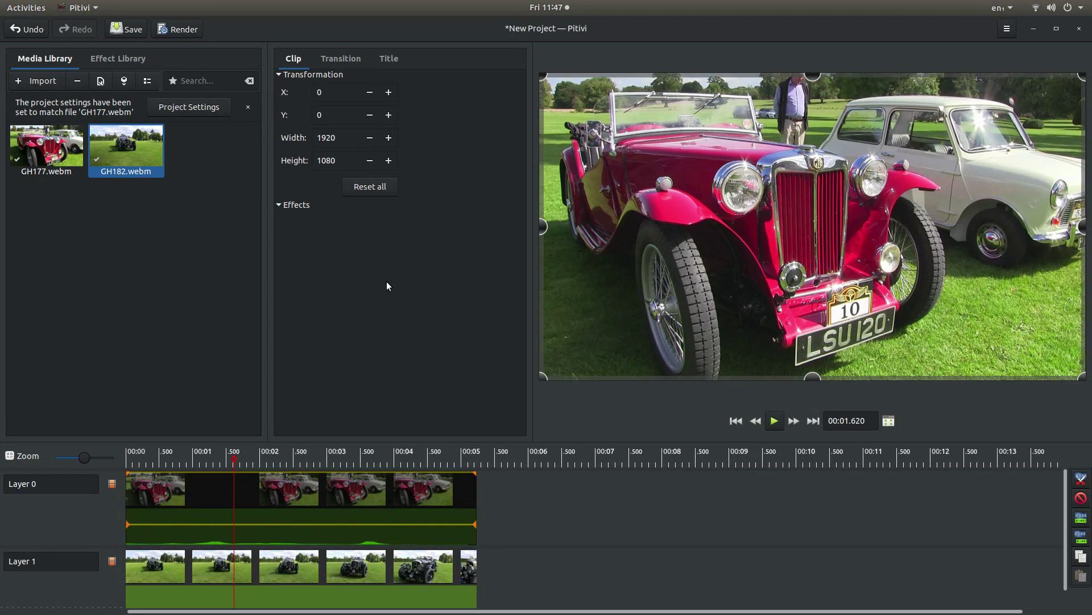
Search the effects for 'SCALE' and apply Scale0Tilt to the GH177 clip on Layer 0
left_click(130, 57)
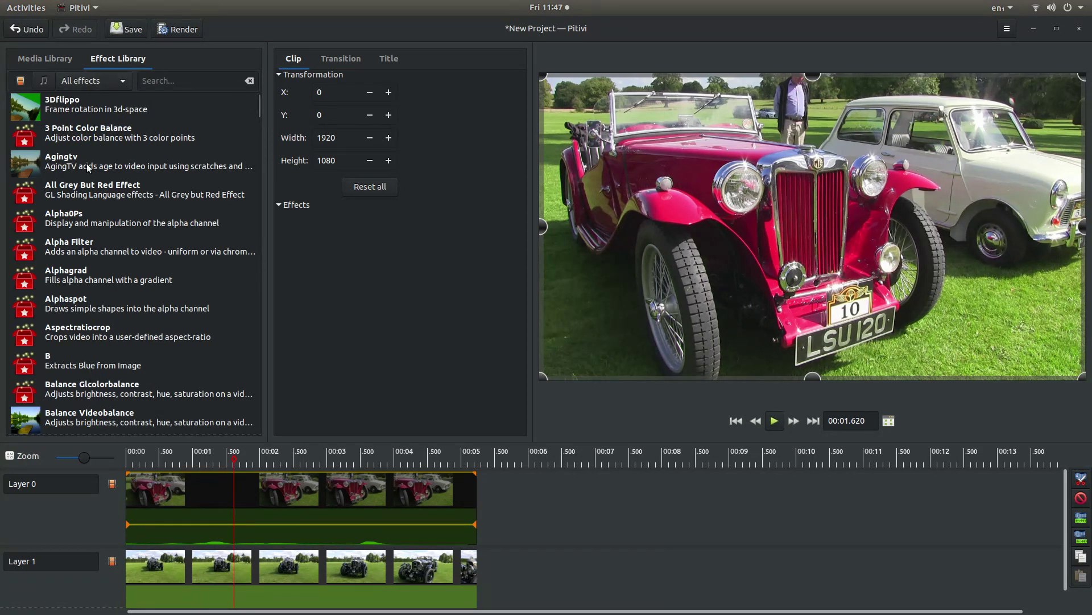
left_click(164, 83)
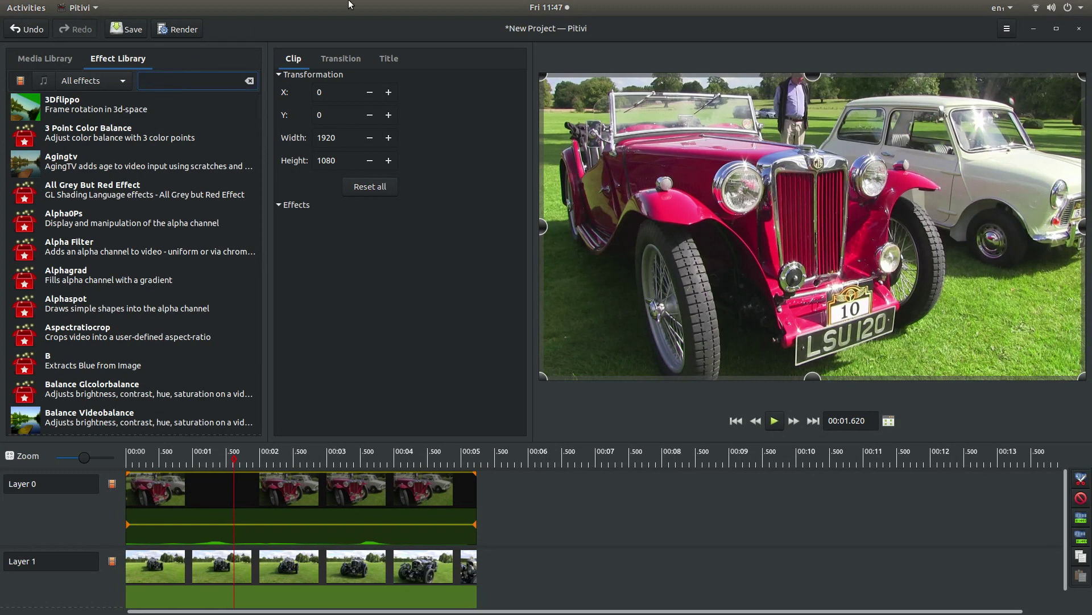
type("SCALE")
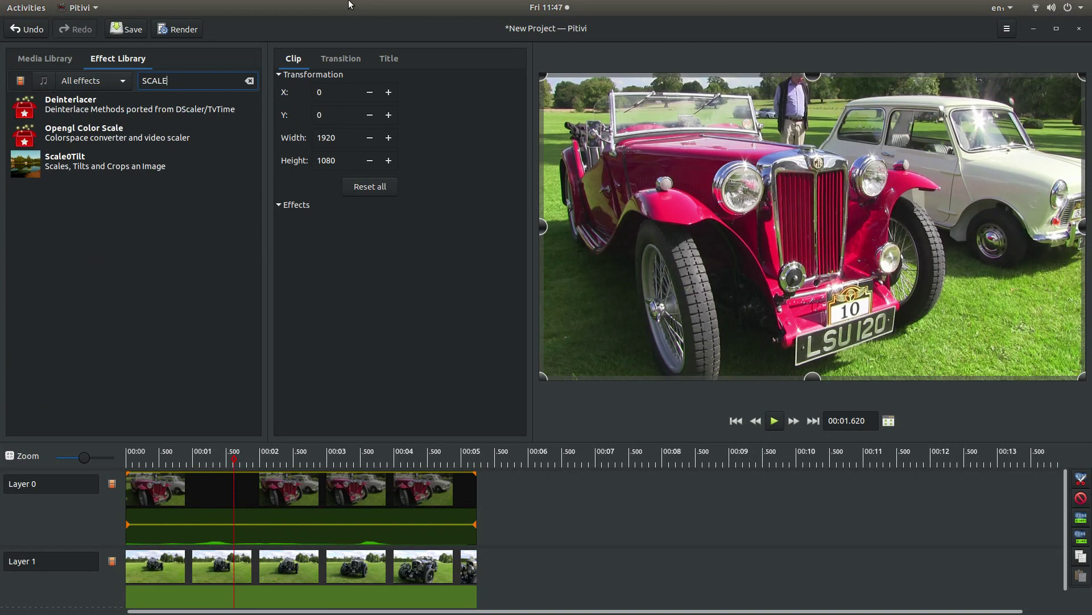
left_click(68, 167)
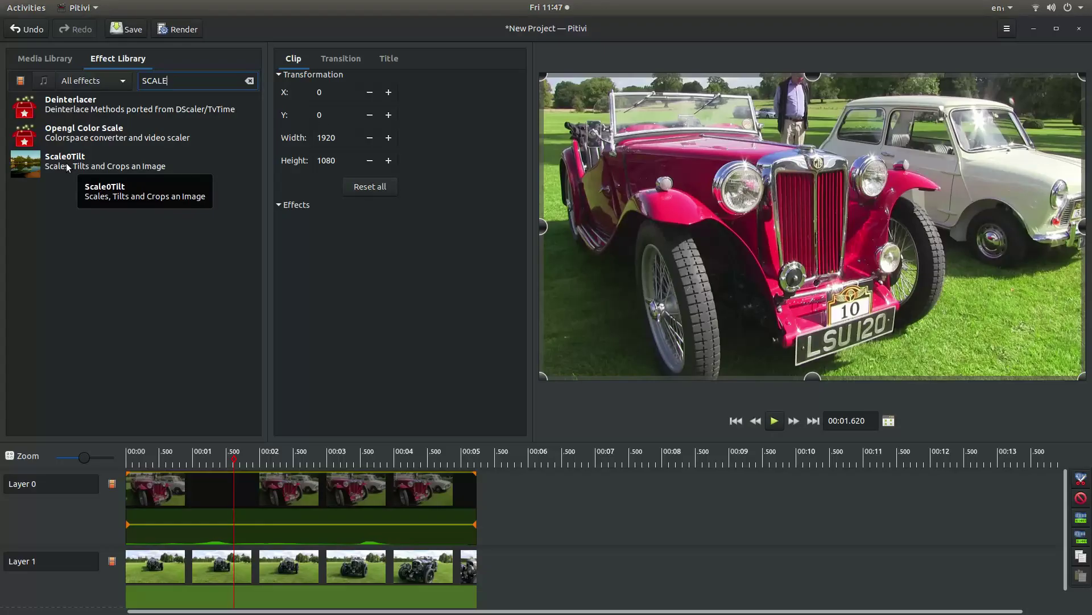
left_click_drag(67, 167, 200, 496)
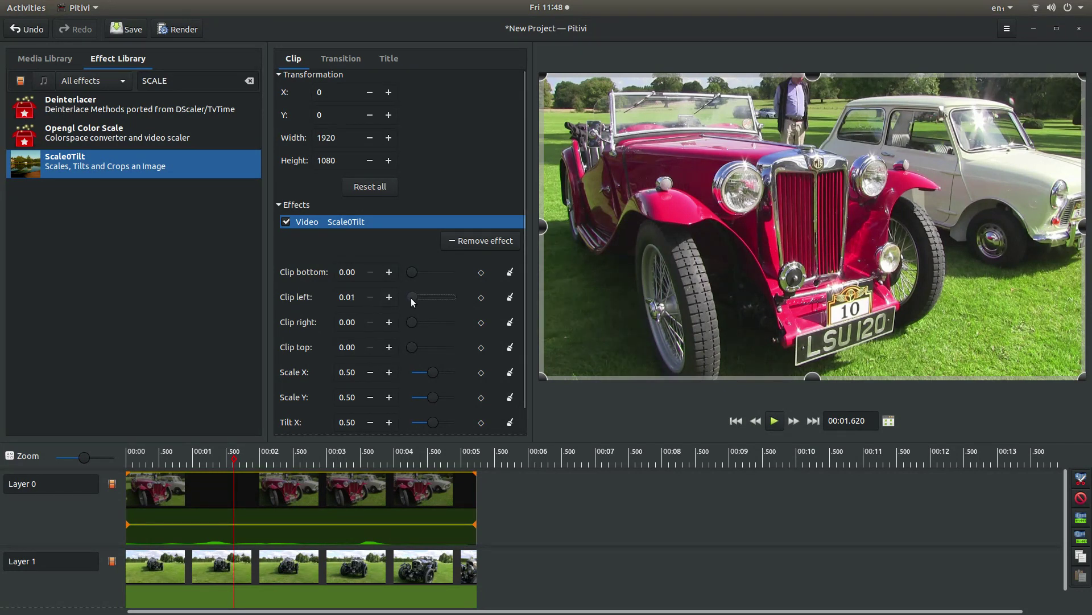
Set Scale0Tilt's Clip left to 0.03 and Clip right to 0.25 on the red MG clip
left_click_drag(410, 298, 412, 298)
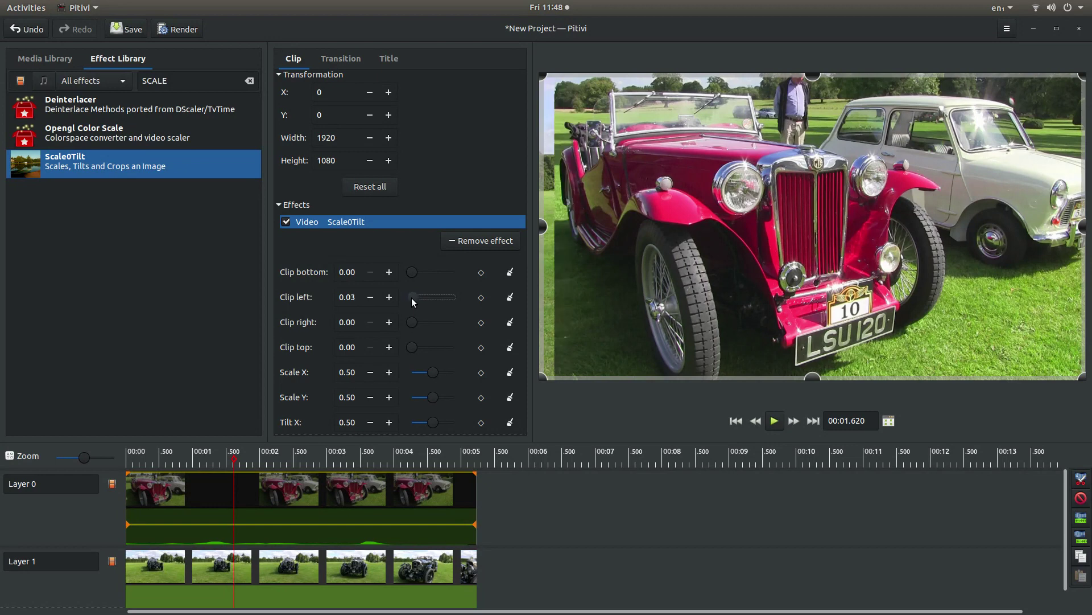
left_click_drag(411, 298, 412, 298)
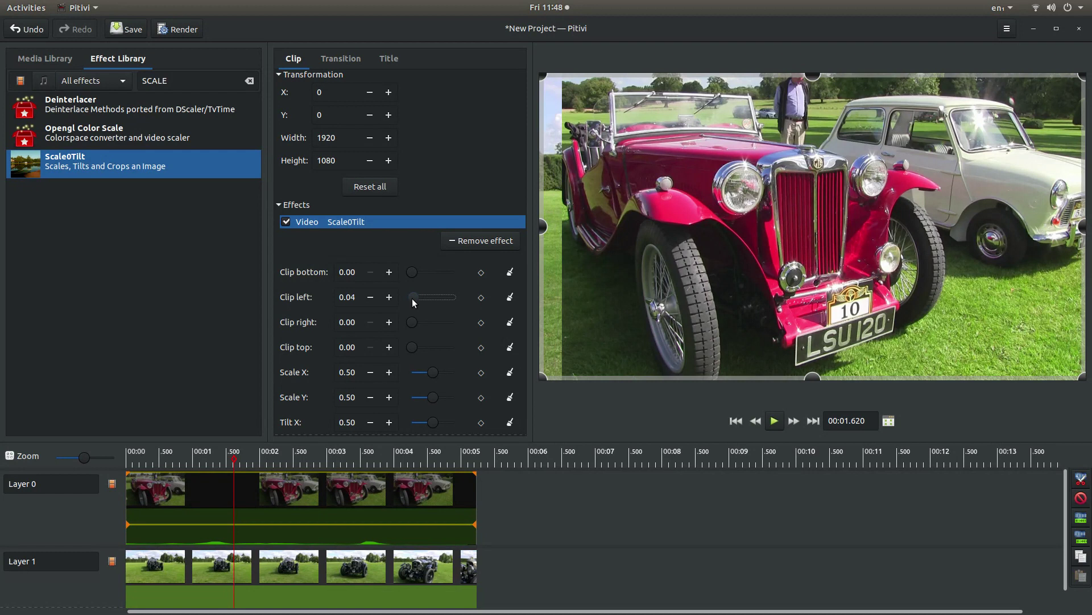
left_click(370, 297)
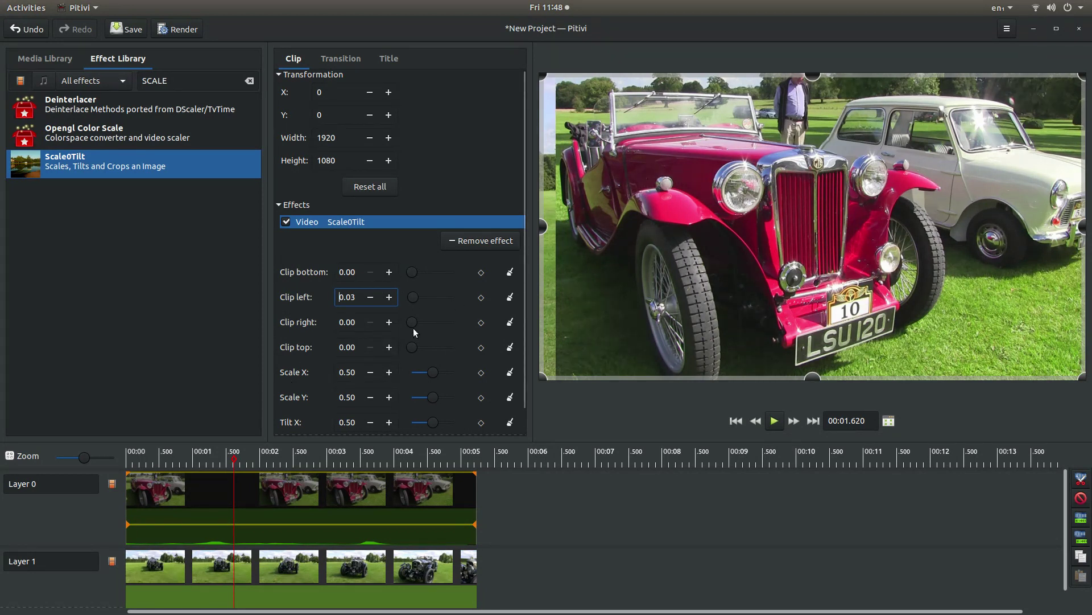
left_click_drag(414, 322, 426, 322)
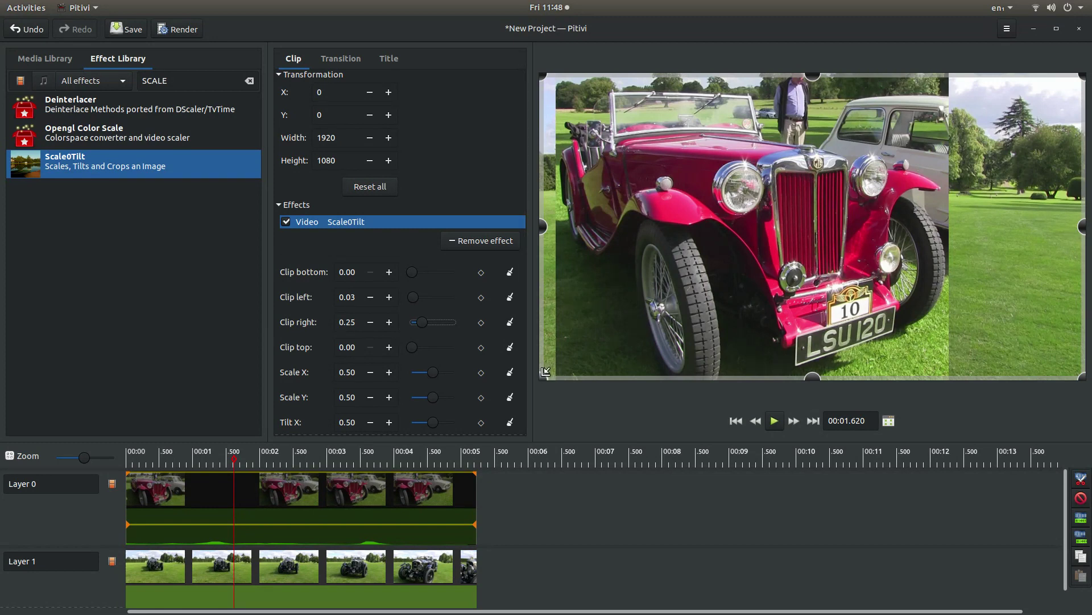
Shrink the red MG clip to 1194×671 and place it at X 999, Y 388 in the lower right
left_click_drag(545, 372, 817, 222)
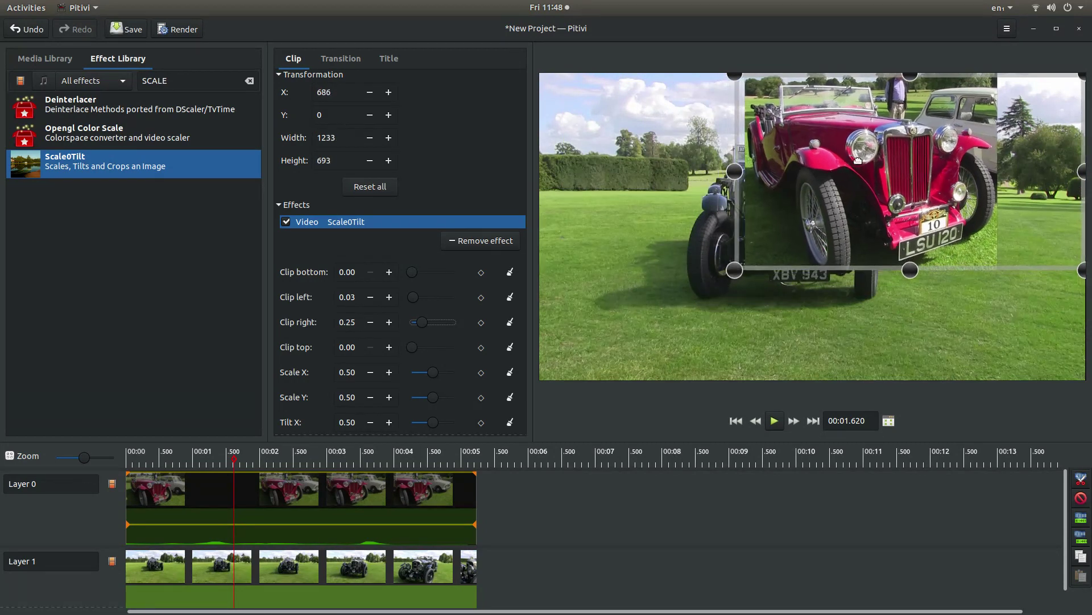
left_click_drag(858, 161, 942, 264)
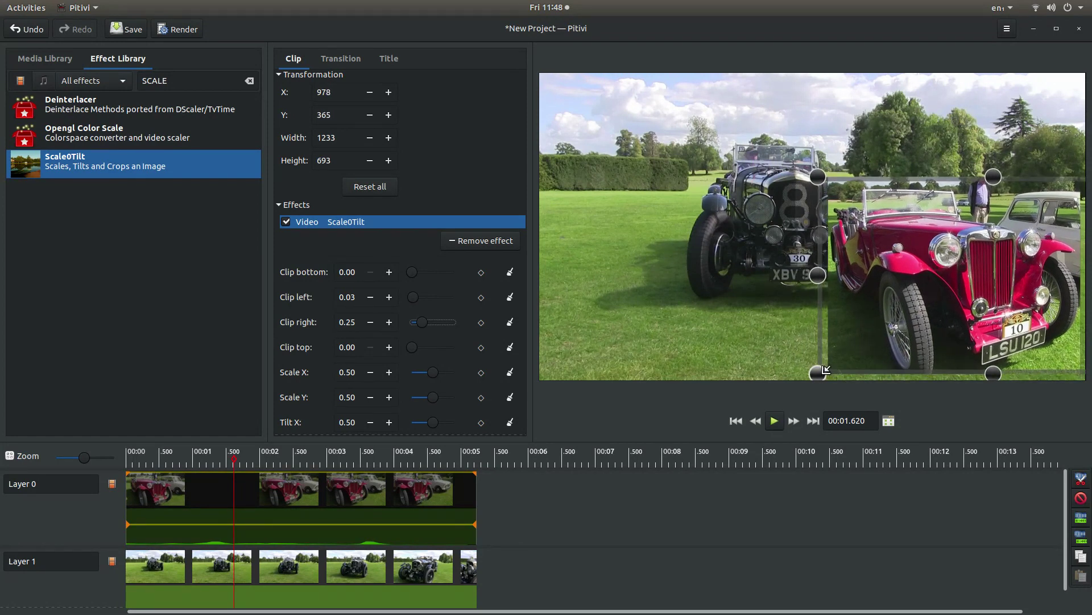
left_click_drag(825, 369, 836, 367)
left_click_drag(970, 280, 962, 286)
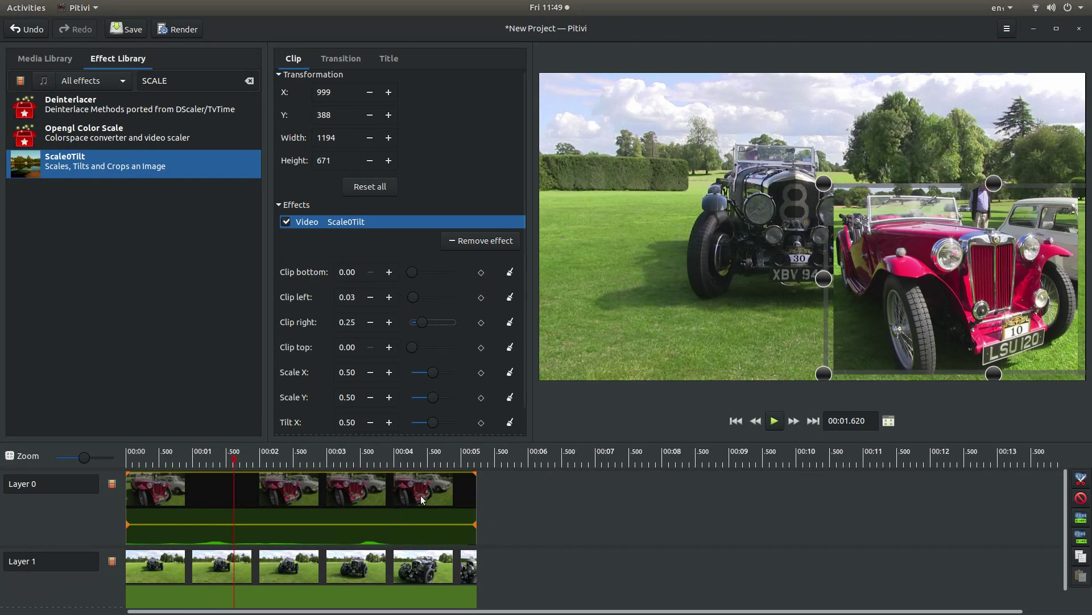
Mute the audio of both the GH182 and GH177 clips, then rewind playback to 00:00
left_click(303, 569)
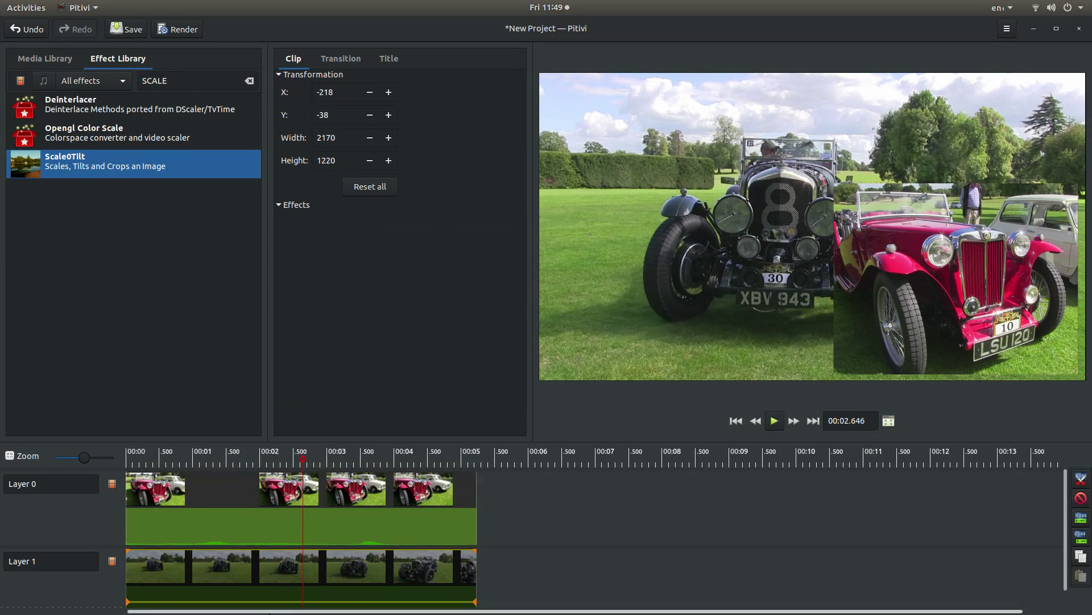
scroll(1065, 511, "down", 2)
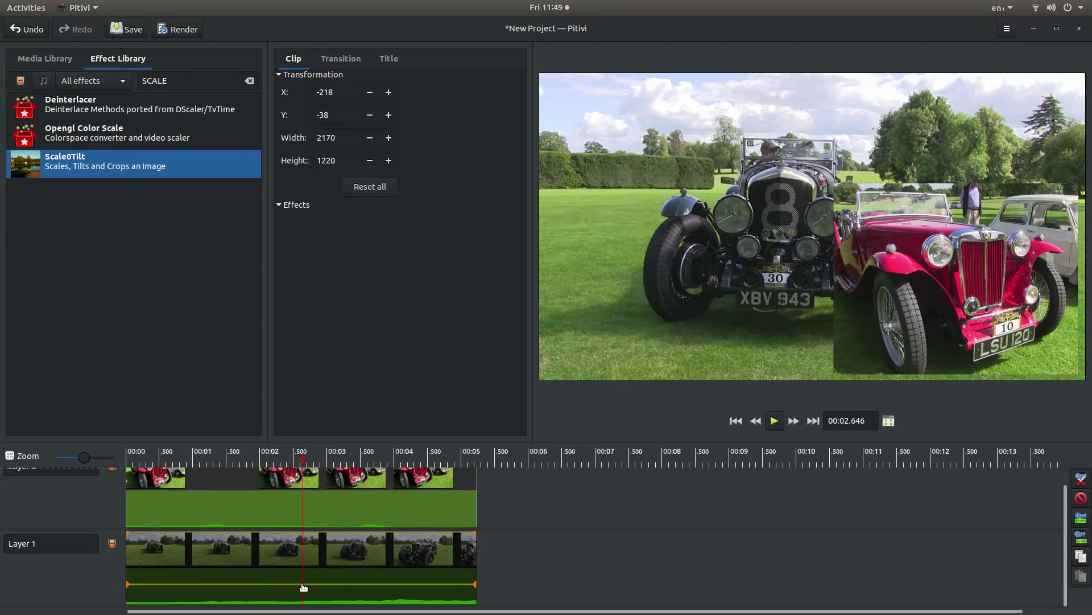
mouse_move(304, 586)
left_click_drag(304, 586, 312, 610)
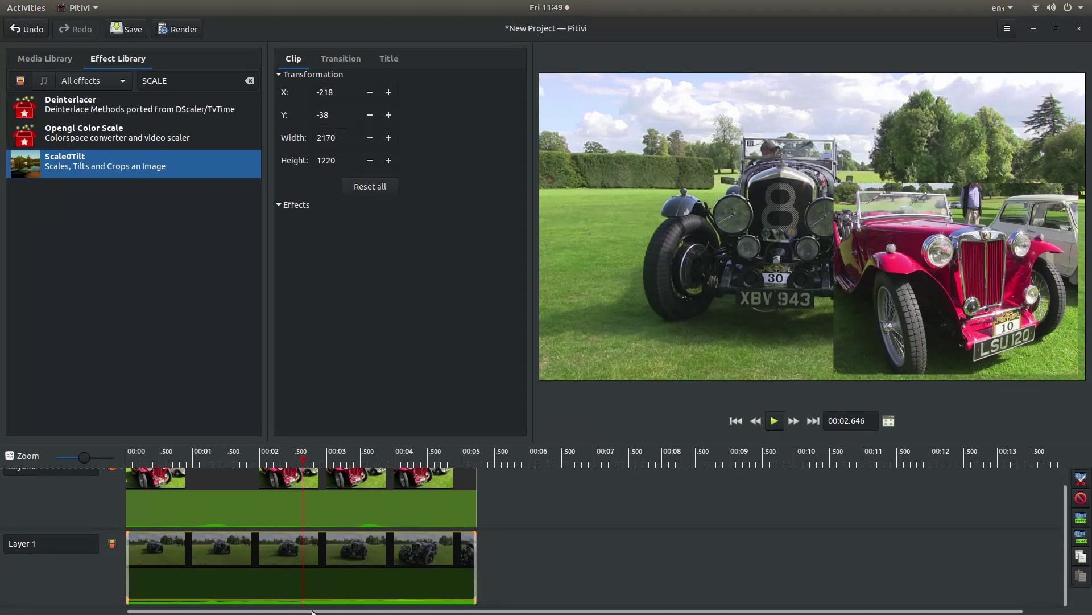
left_click(333, 500)
left_click(332, 499)
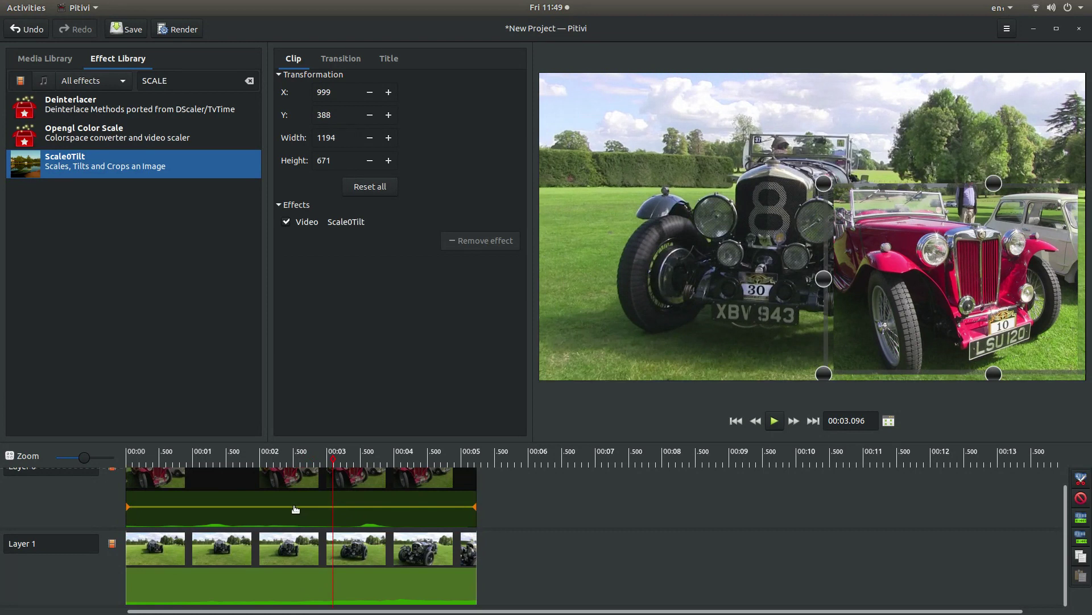
left_click_drag(295, 508, 296, 531)
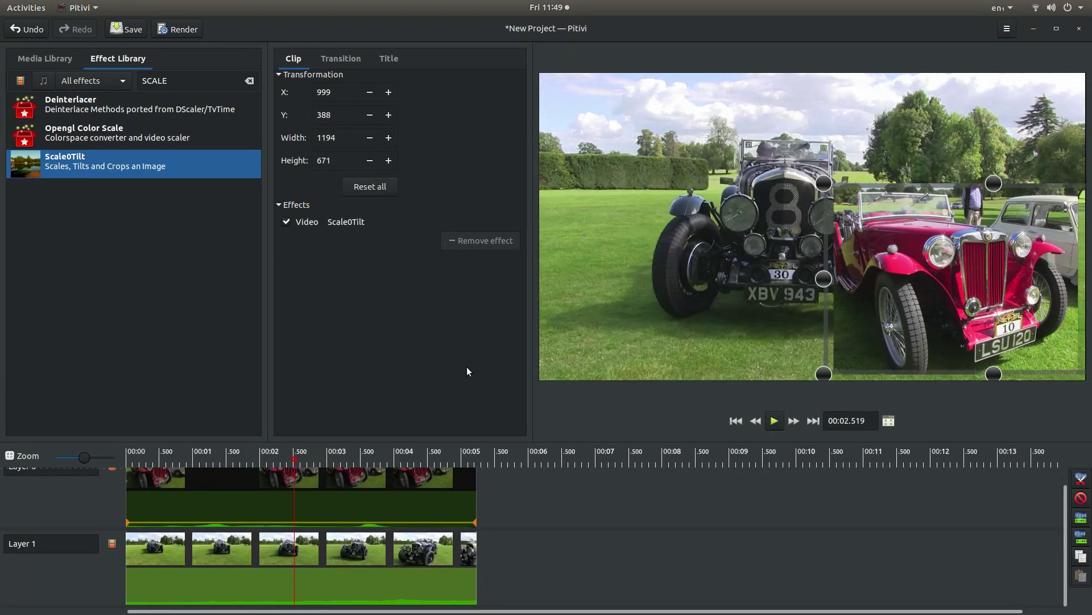
left_click(735, 421)
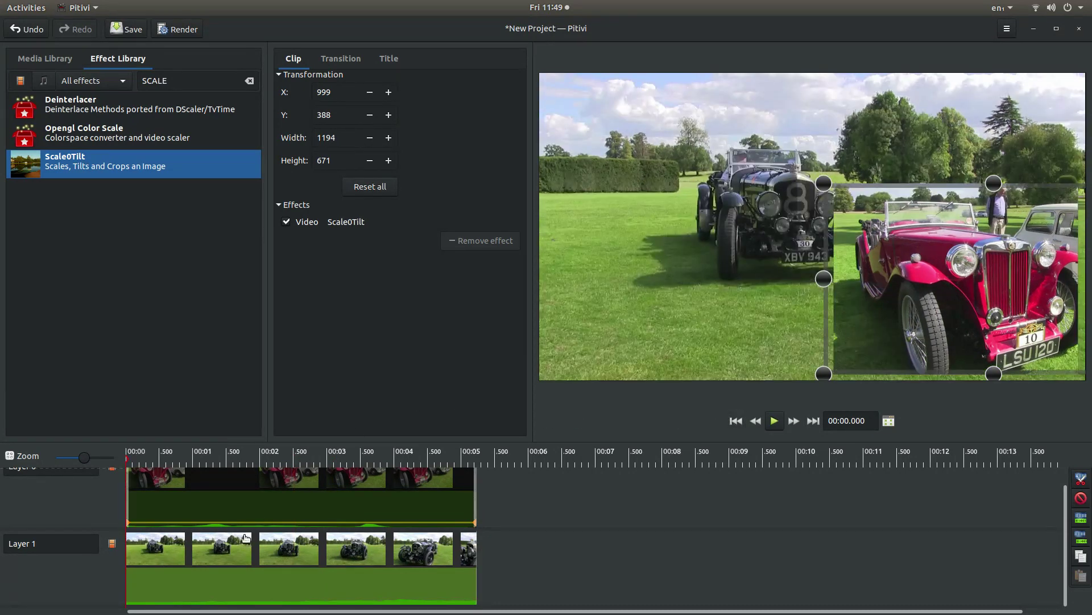